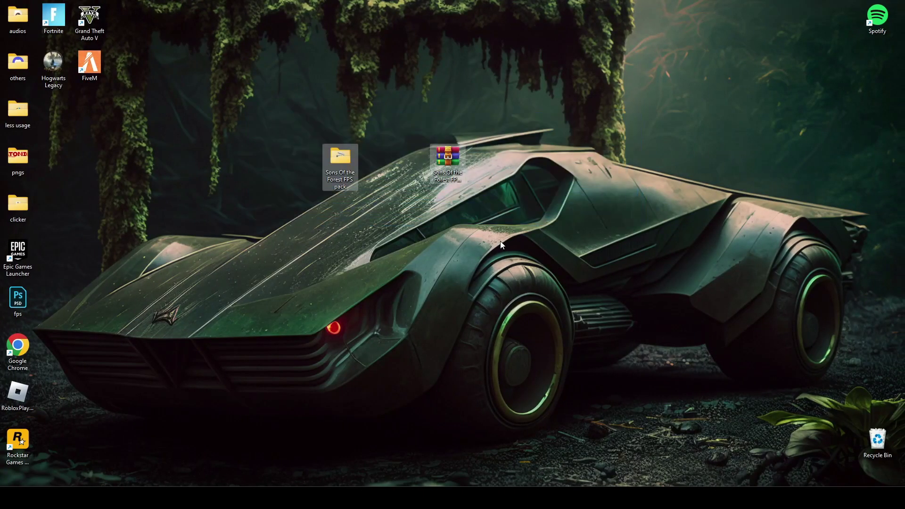
- Open the cmd commands text file from the Commands folder of the Sons Of the Forest FPS pack
drag(445, 160, 460, 157)
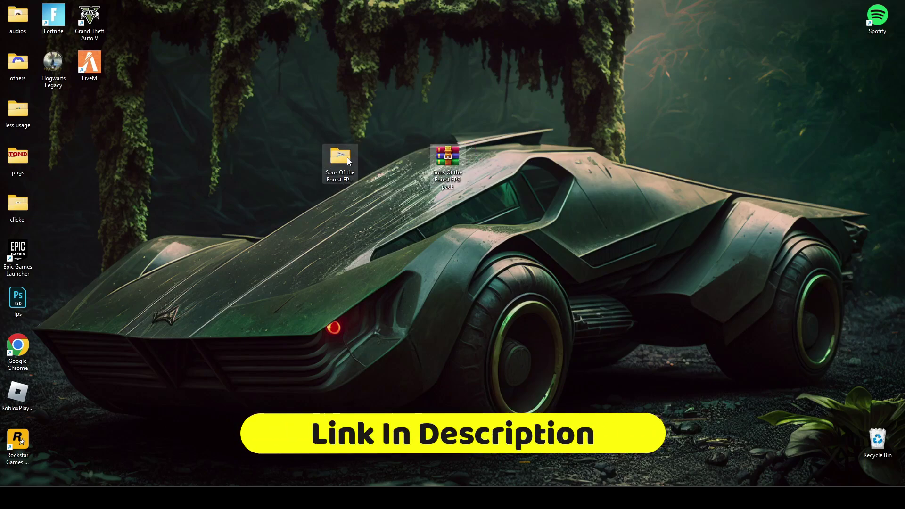
drag(347, 157, 375, 165)
double_click(380, 157)
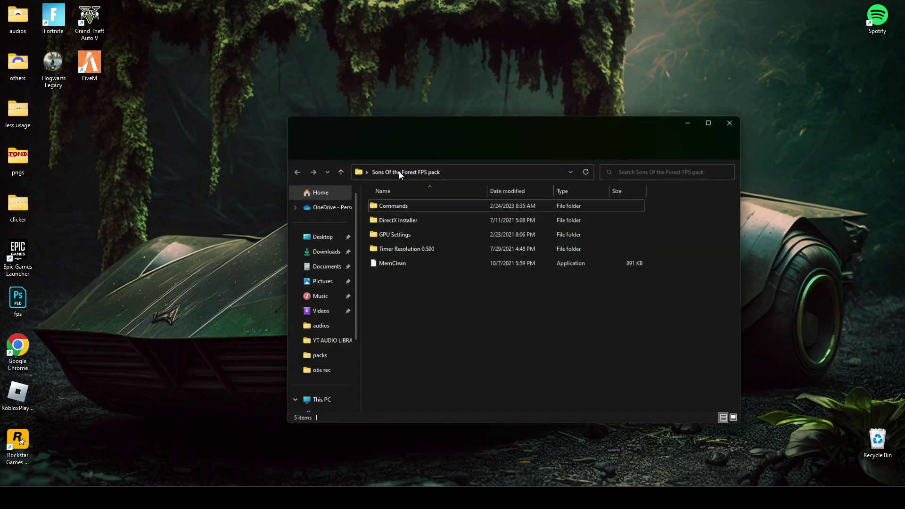
double_click(403, 203)
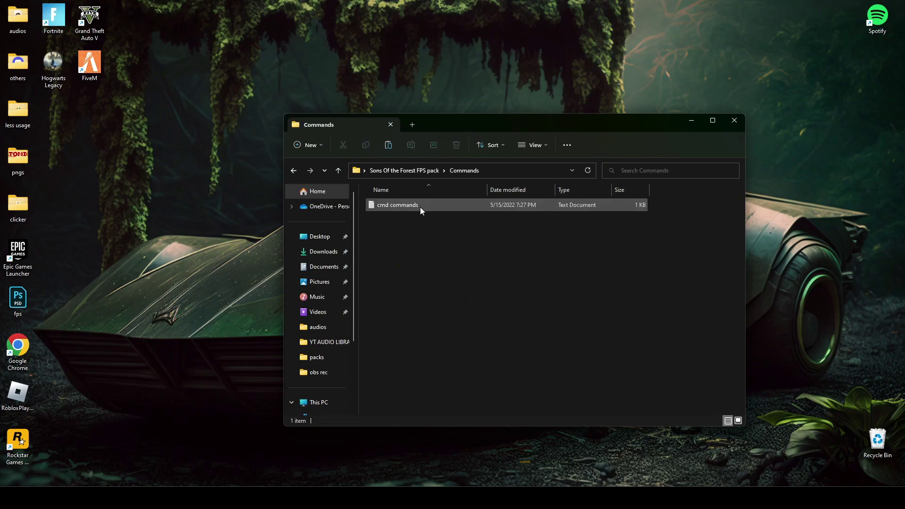
double_click(410, 205)
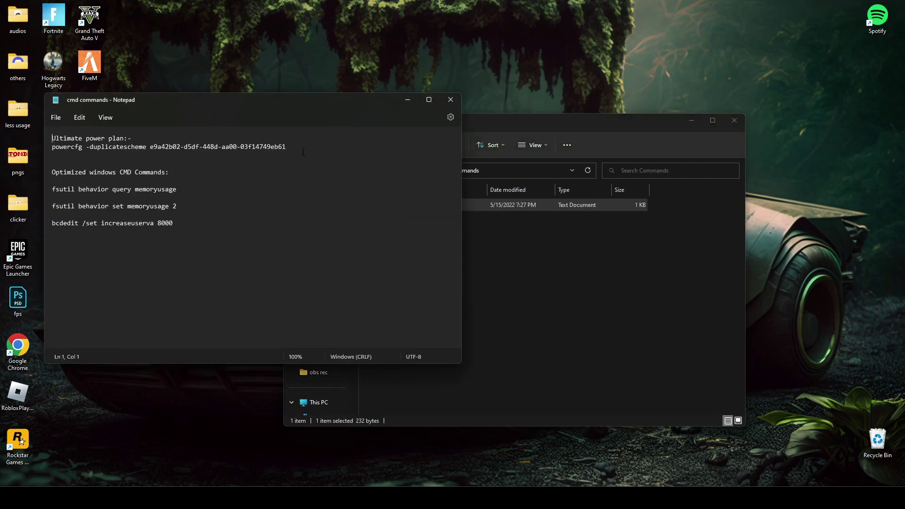
drag(254, 109, 253, 132)
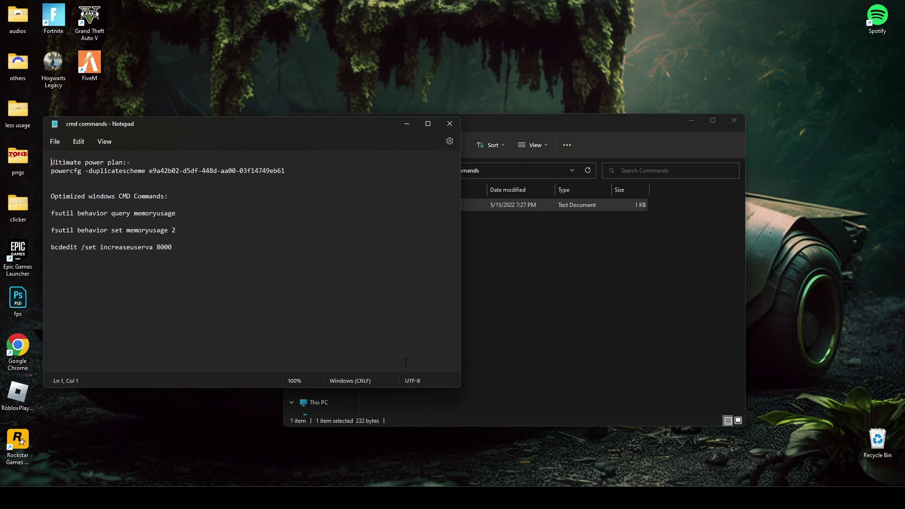
- Run the three optimized Windows CMD commands from the text file in an administrator Command Prompt, including memoryusage 2 and increaseuserva 8000
key(super)
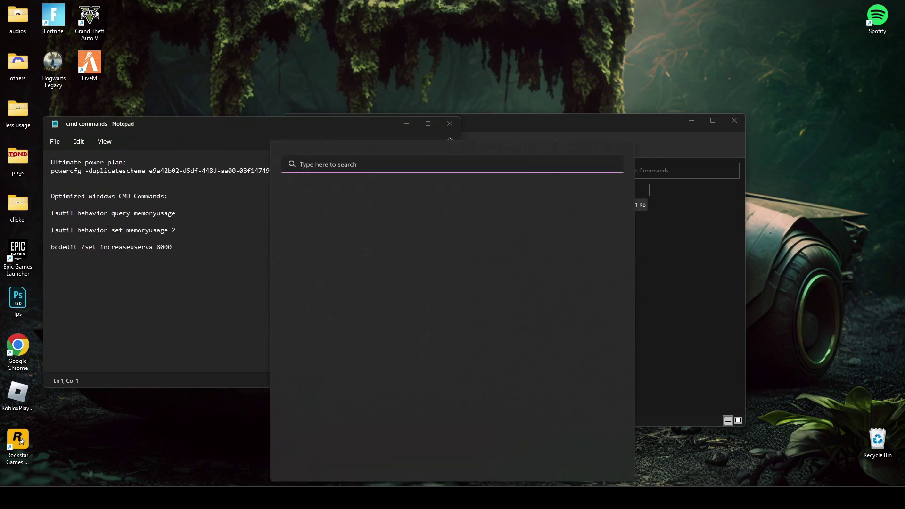
text(cmd)
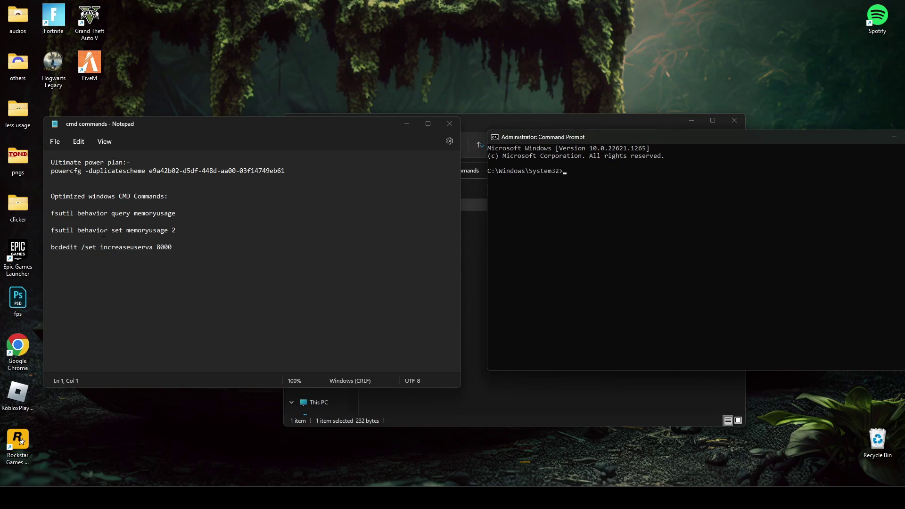
click(148, 243)
drag(172, 247, 52, 212)
key(super+c)
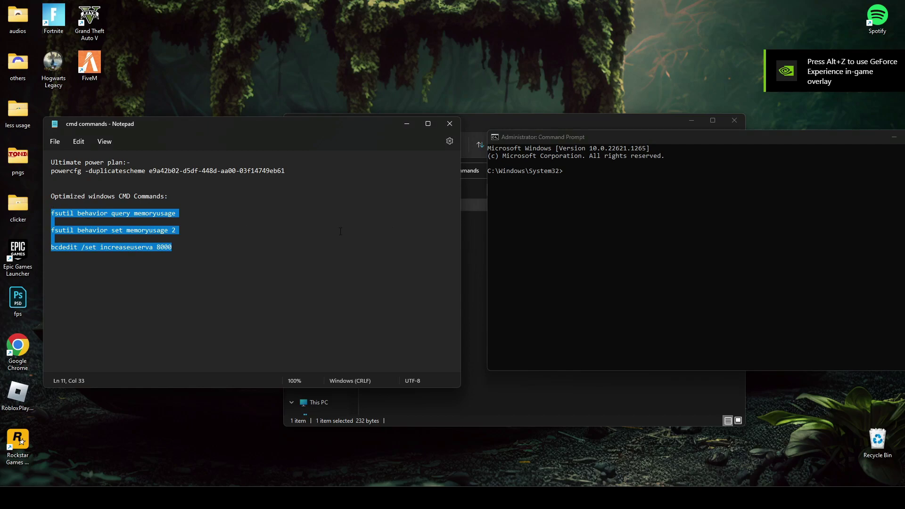
click(578, 175)
right_click(572, 177)
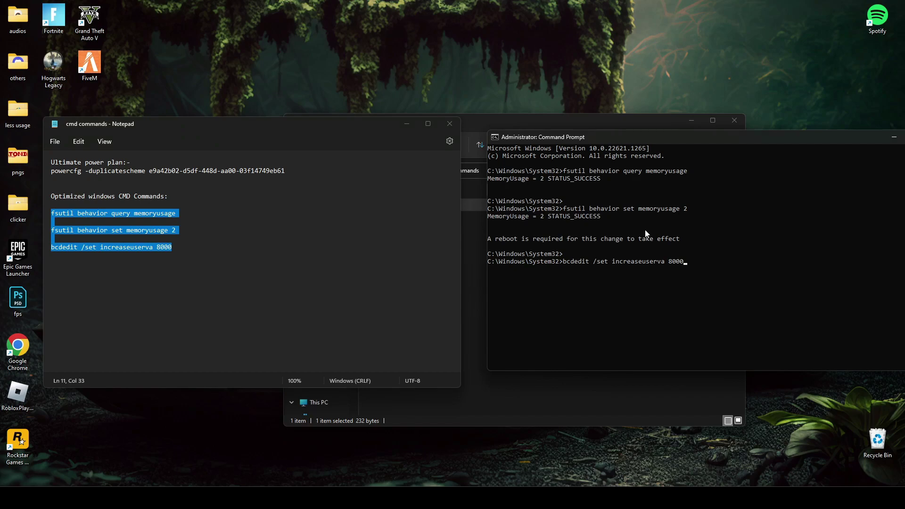
key(Return)
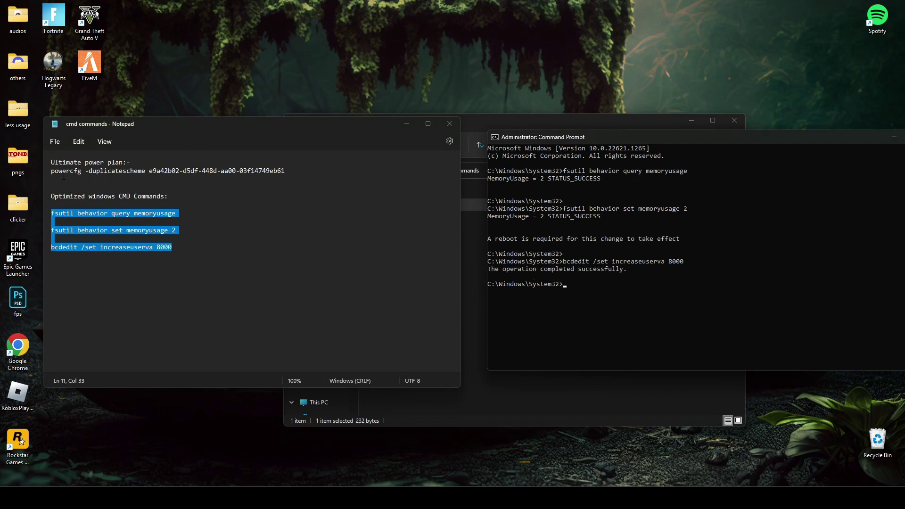
- Run the Ultimate power plan powercfg -duplicatescheme command from the text file in Command Prompt and close it with exit
drag(54, 172, 295, 183)
key(ctrl+c)
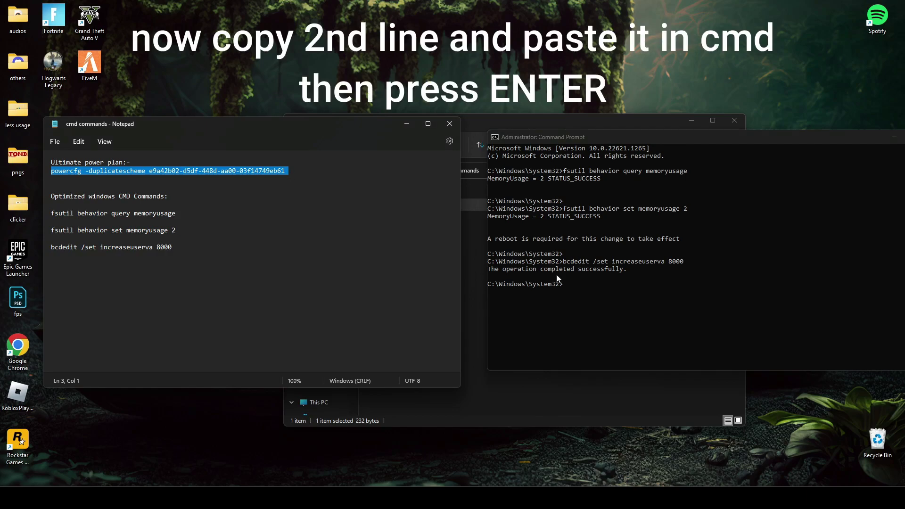
click(590, 295)
key(ctrl+v)
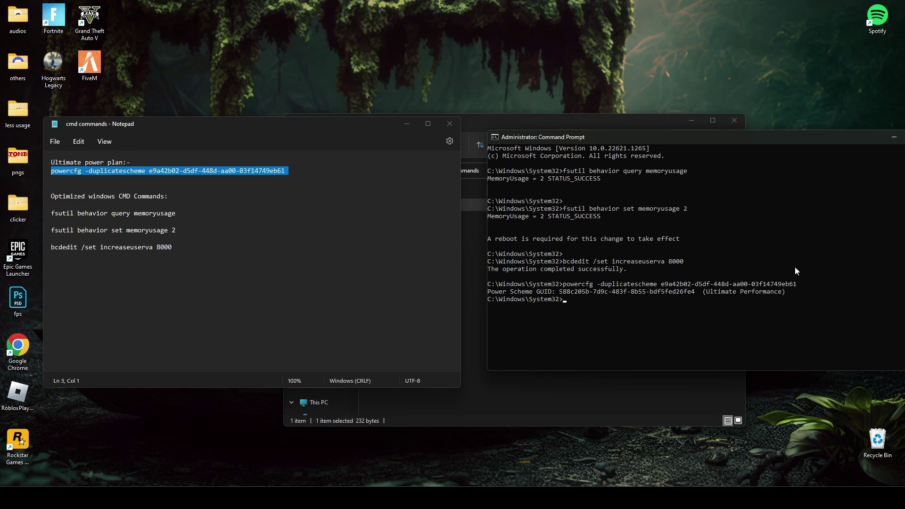
drag(813, 140, 732, 159)
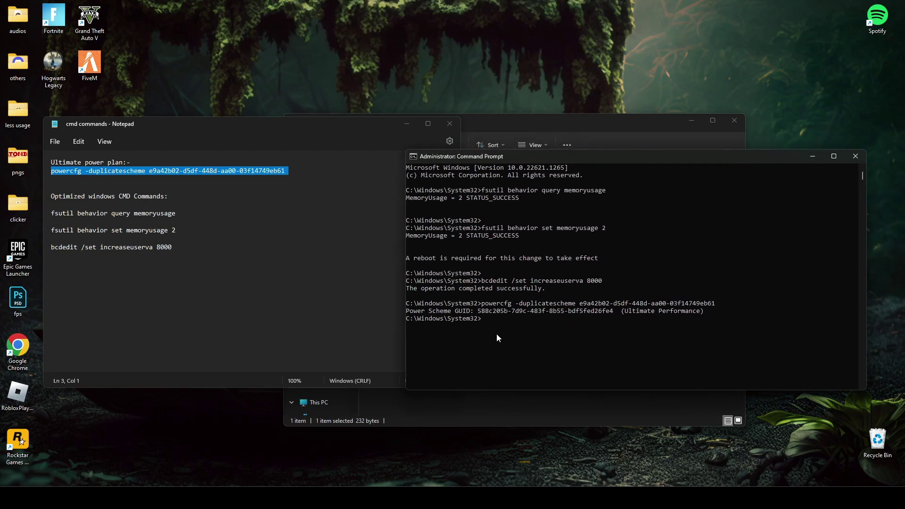
text(ex)
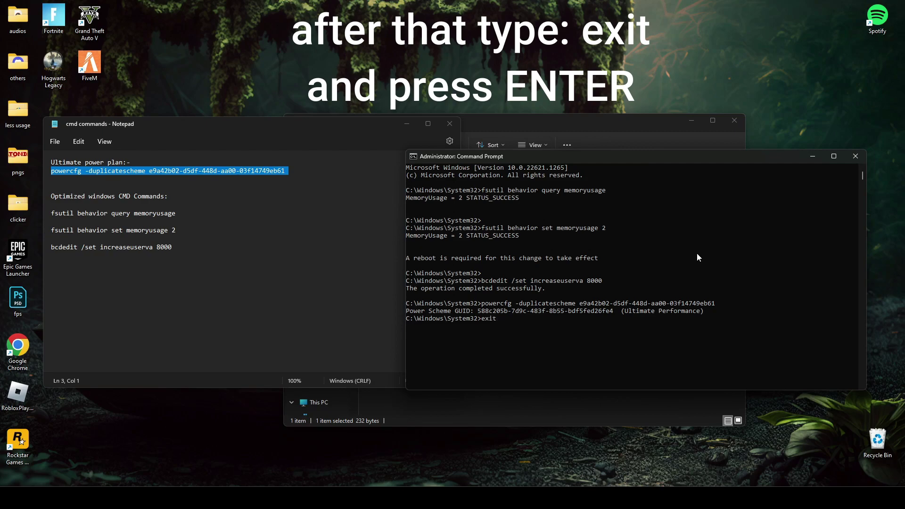
text(it)
key(Return)
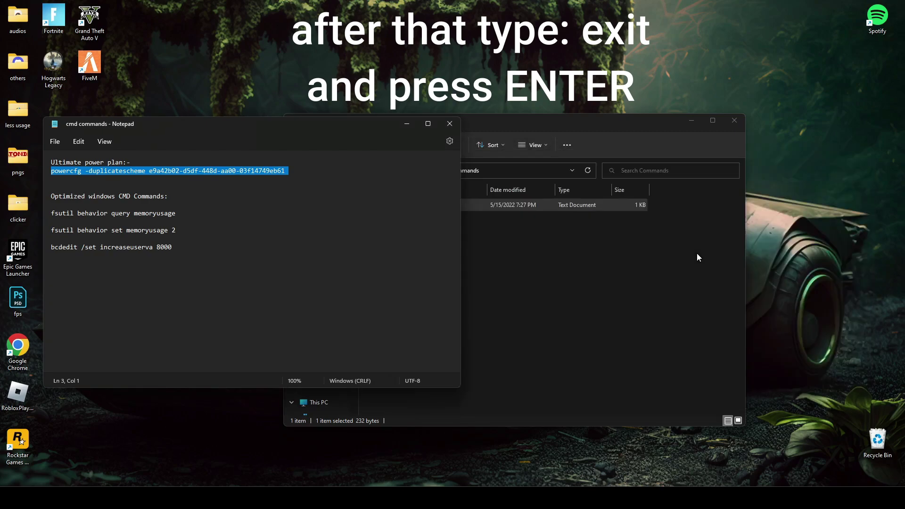
- Close the commands text file and launch dxwebsetup from the pack's DirectX Installer folder
click(448, 124)
click(294, 170)
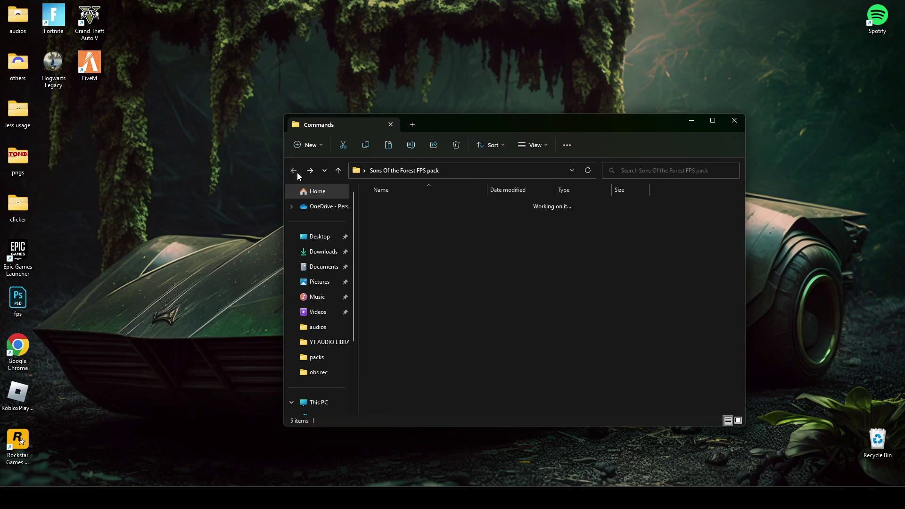
double_click(391, 219)
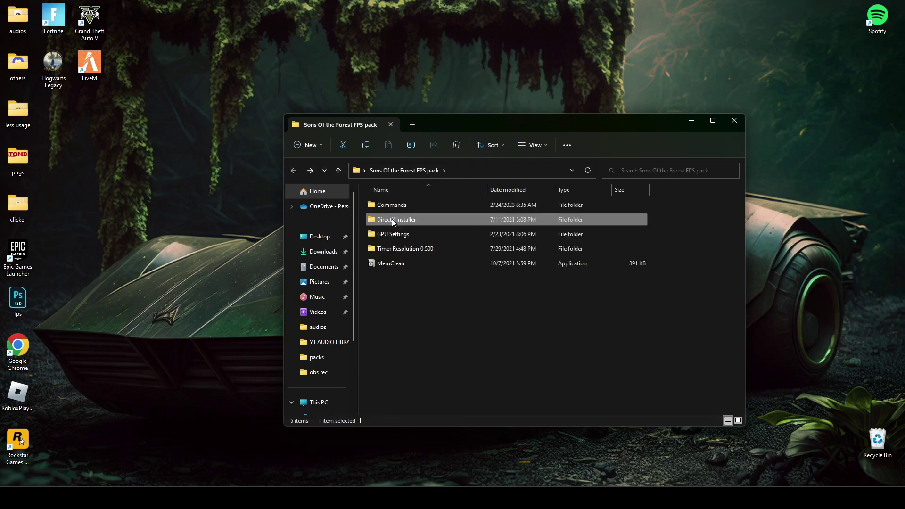
double_click(386, 205)
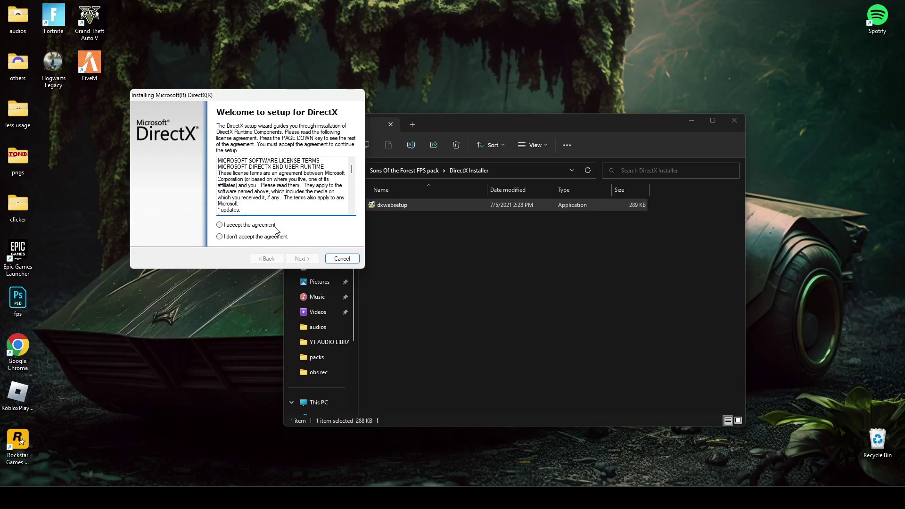
- Accept the DirectX agreement, decline the Bing Bar and complete the DirectX setup
click(220, 225)
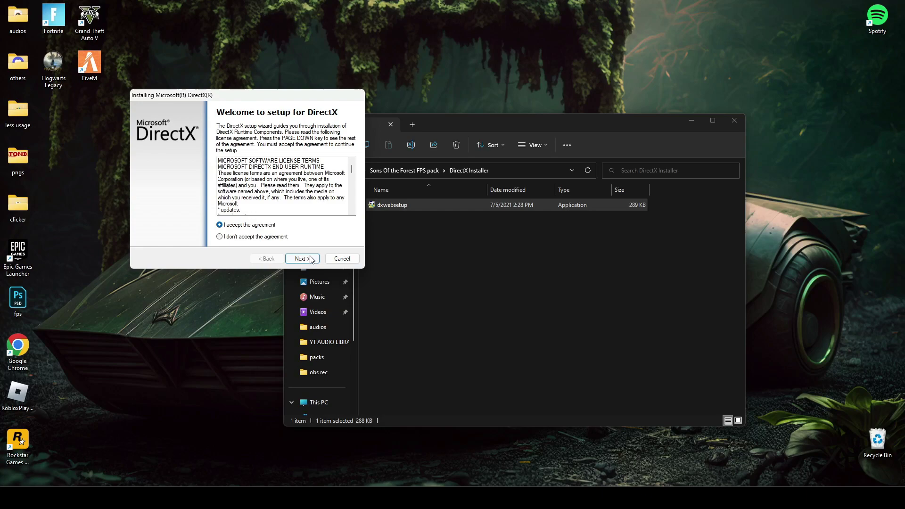
click(309, 259)
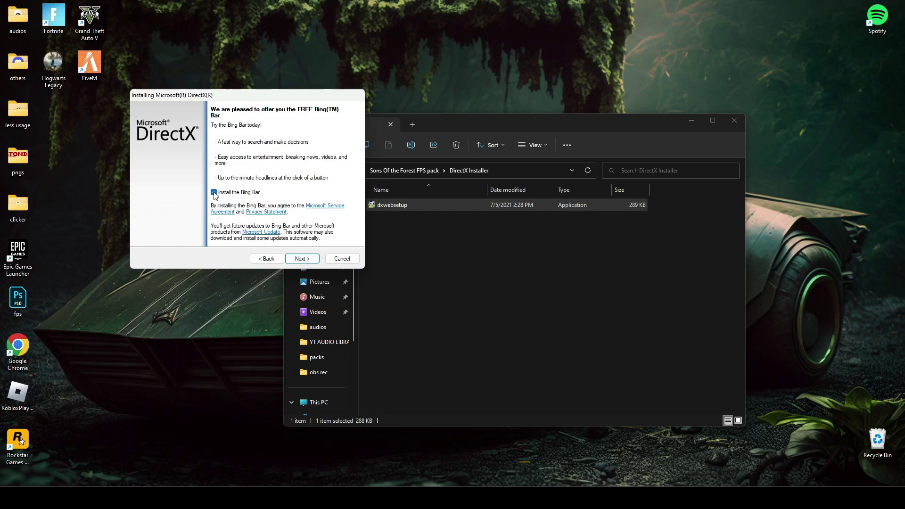
click(214, 192)
click(301, 259)
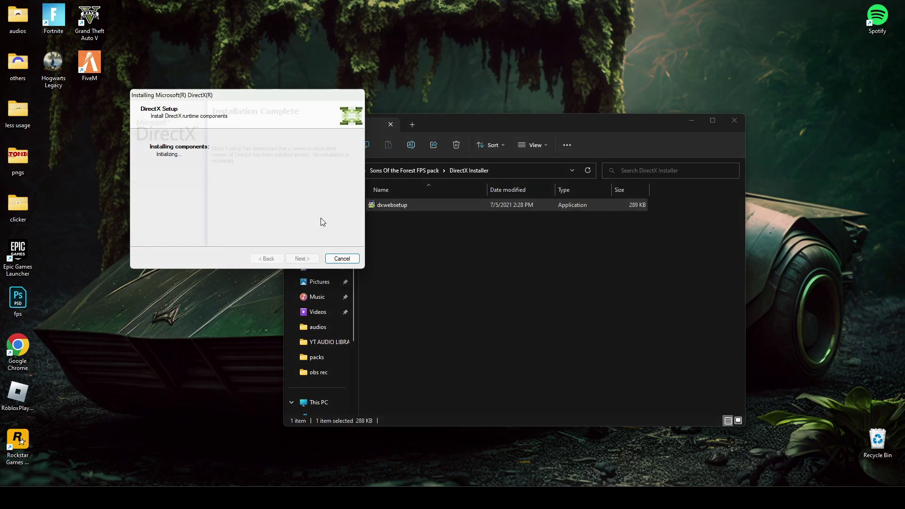
click(303, 259)
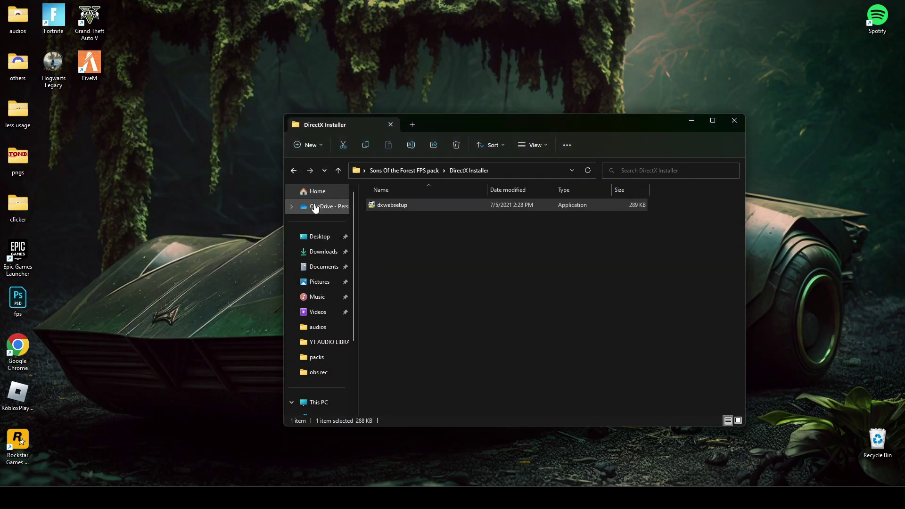
- Review the optimized AMD, Intel and NVIDIA settings images in the pack's GPU Settings folder
click(294, 172)
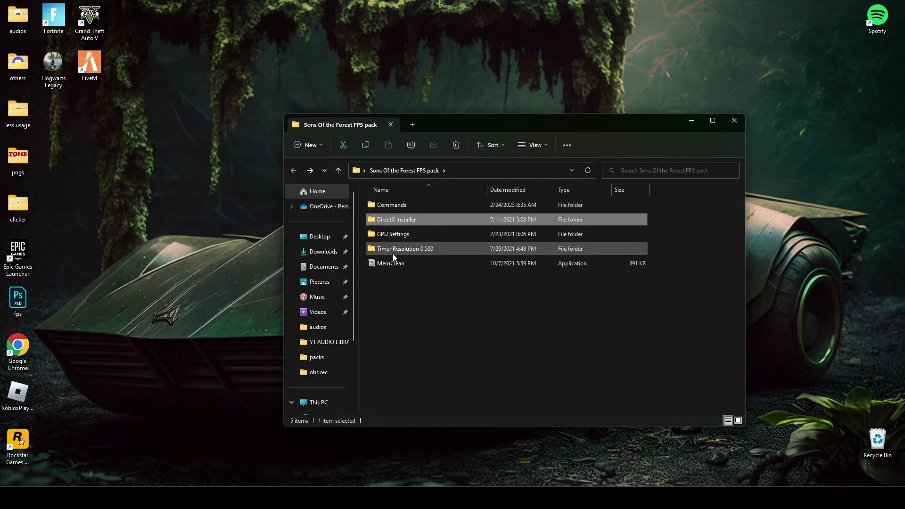
double_click(382, 235)
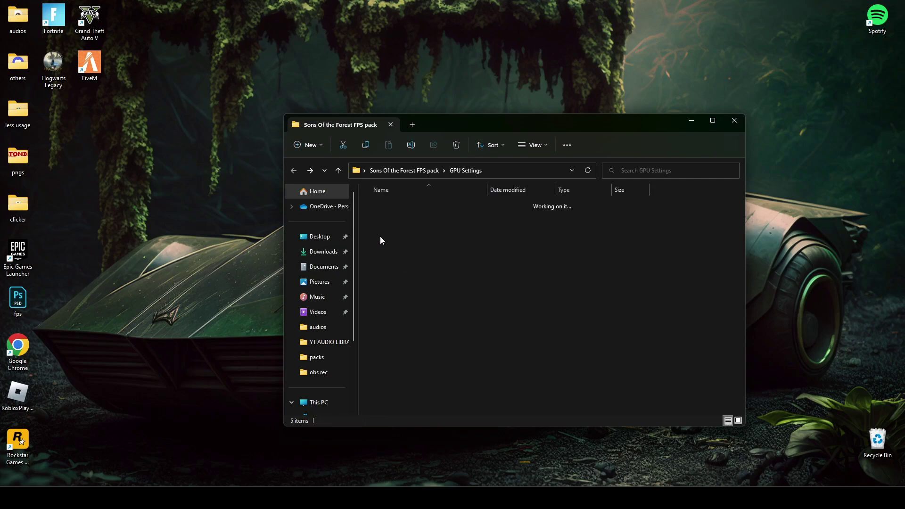
drag(434, 278, 453, 290)
double_click(388, 227)
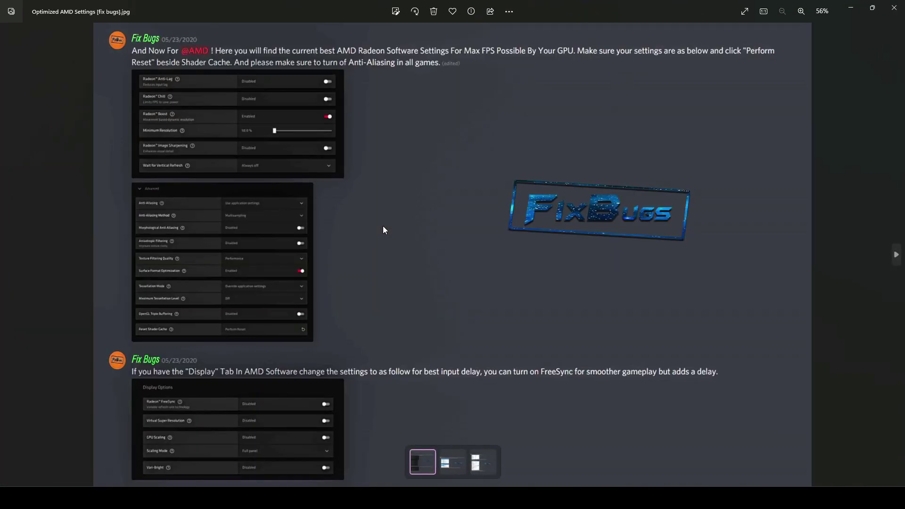
key(Right)
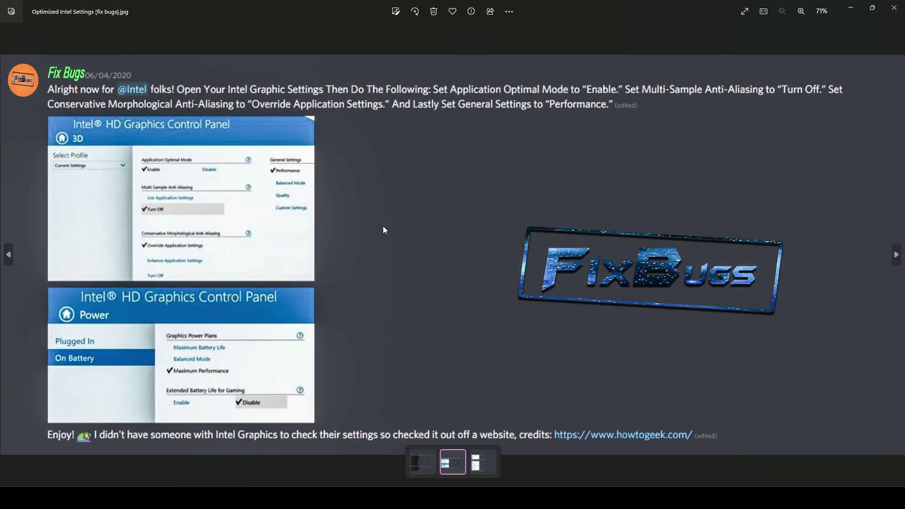
key(Right)
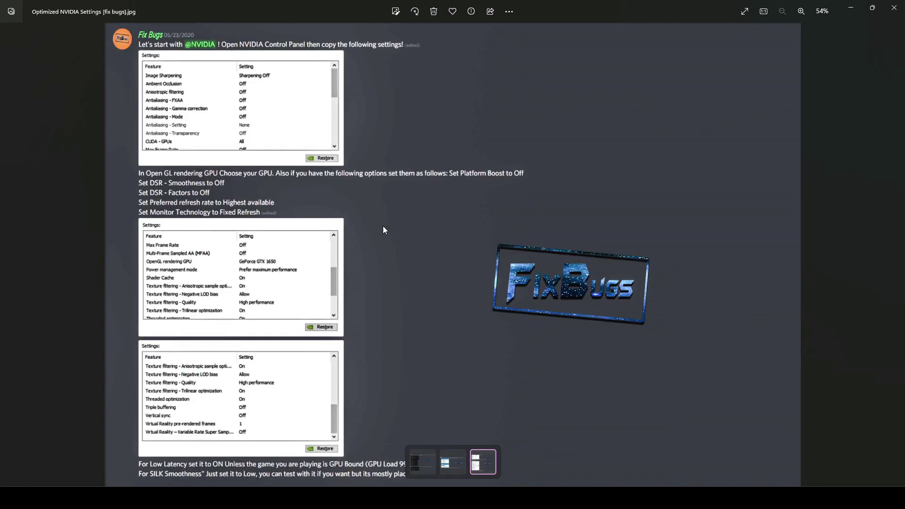
click(895, 8)
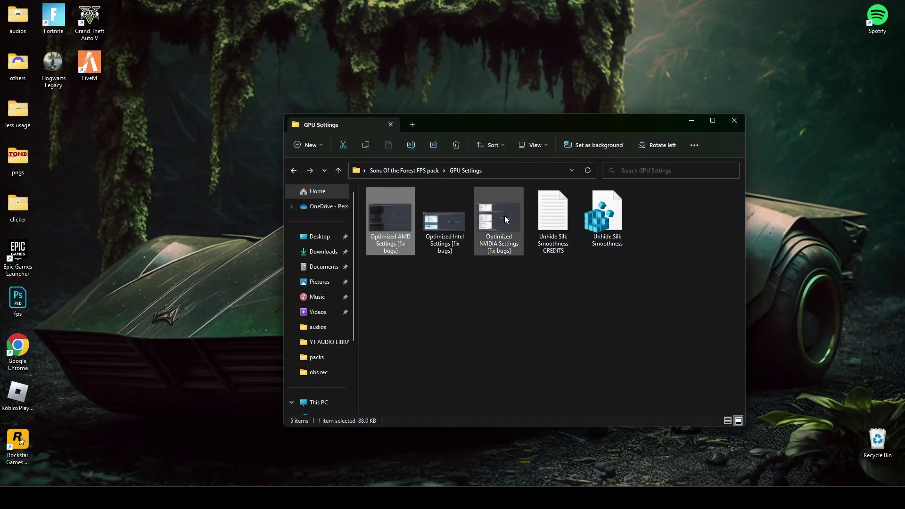
- Add the Unhide Silk Smoothness registry file from the GPU Settings folder to the registry
drag(387, 293, 566, 245)
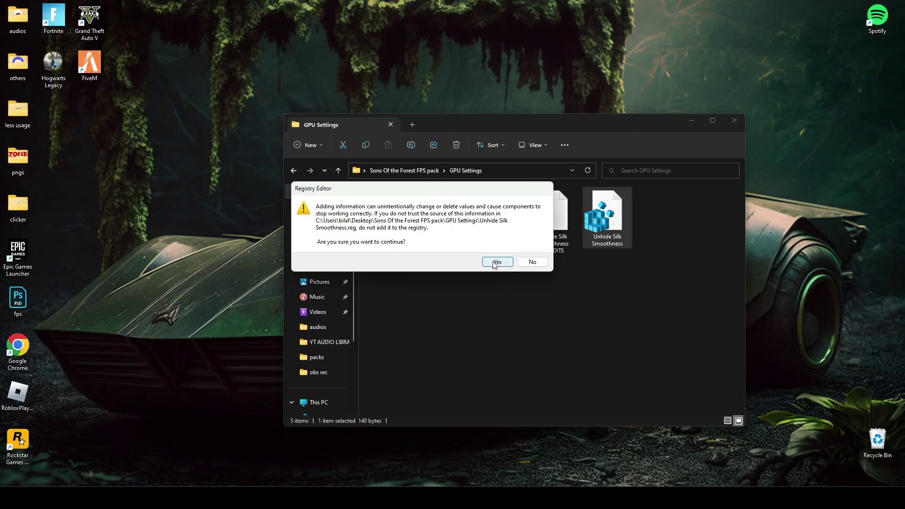
click(496, 262)
click(558, 249)
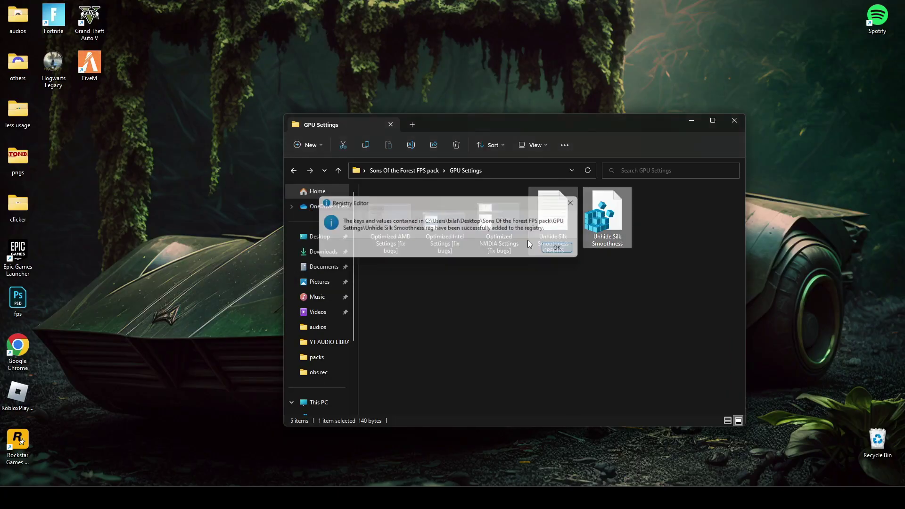
- Install Memory Cleaner from the pack's MemClean application, accepting its terms, and clear the system cache with it
key(alt+Left)
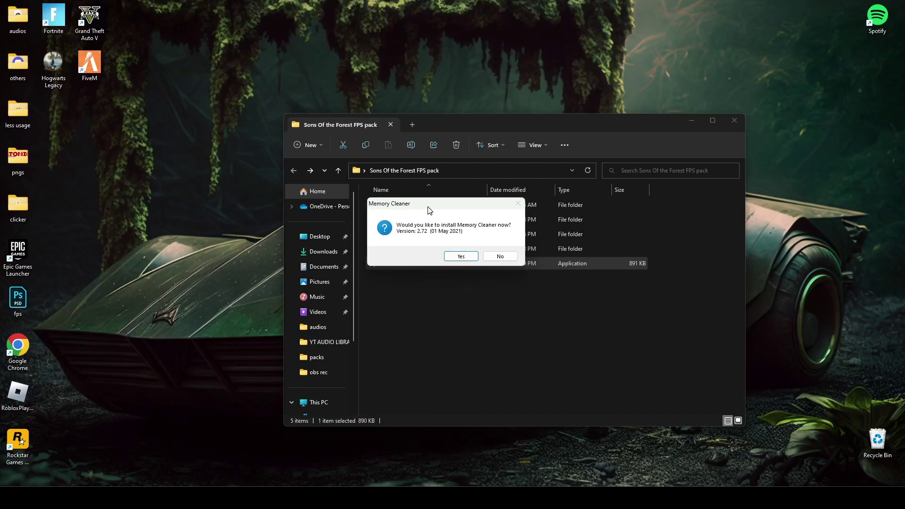
click(462, 257)
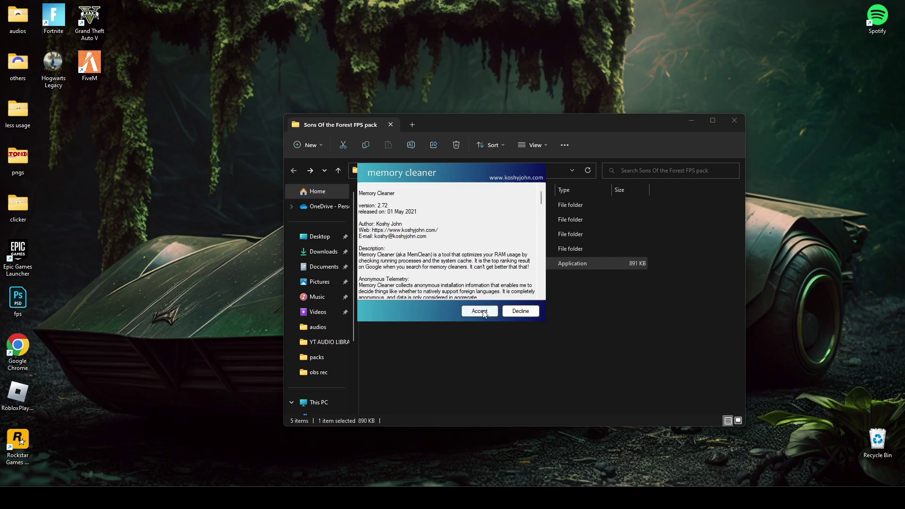
click(480, 311)
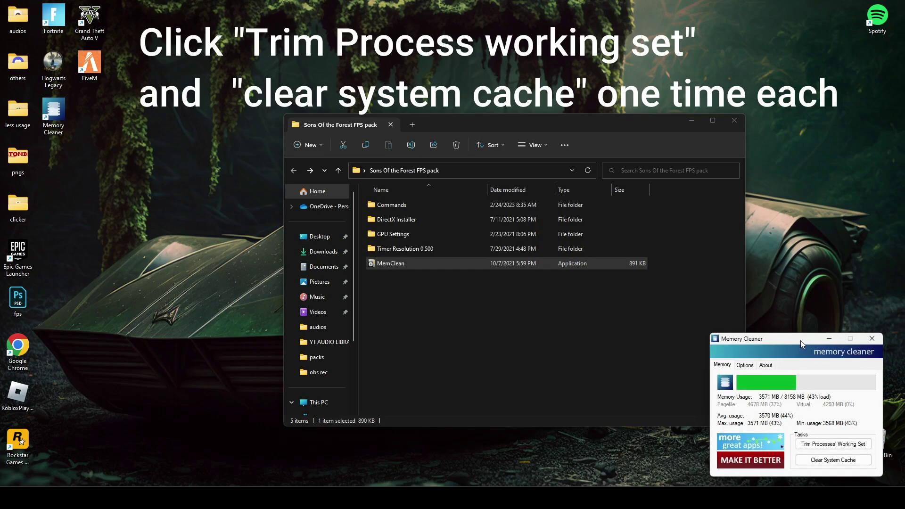
drag(801, 341, 730, 309)
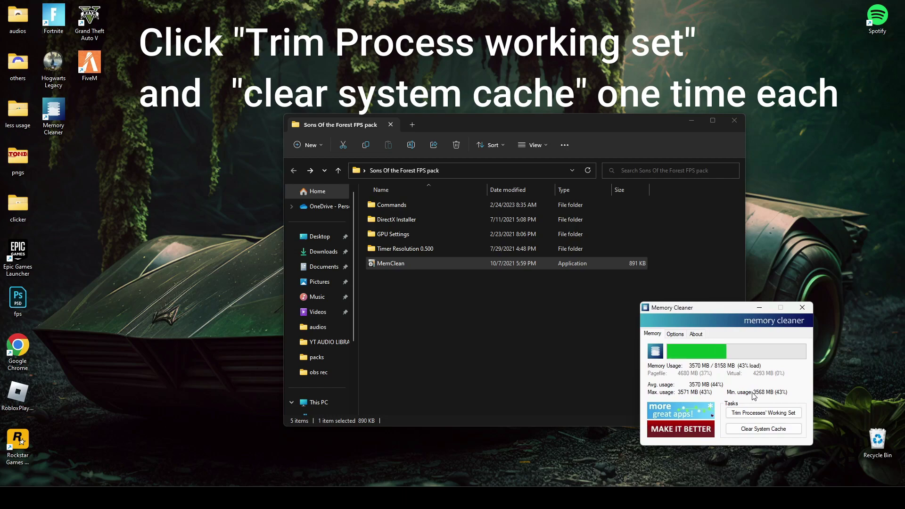
click(762, 430)
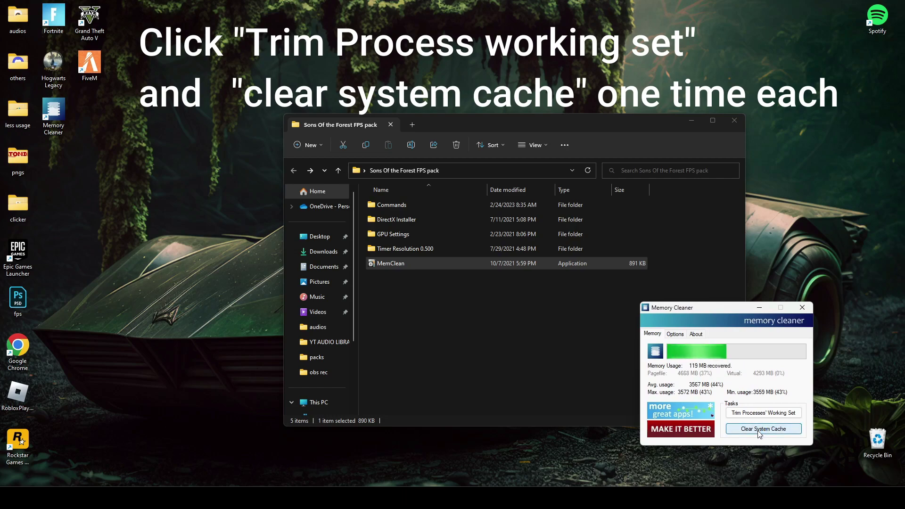
- Trim the processes' working set in Memory Cleaner and minimize its window
click(764, 413)
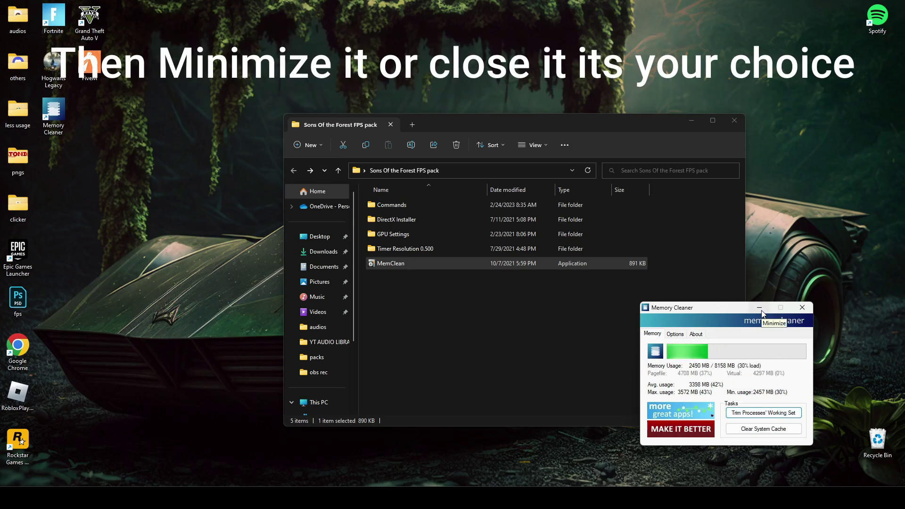
click(761, 310)
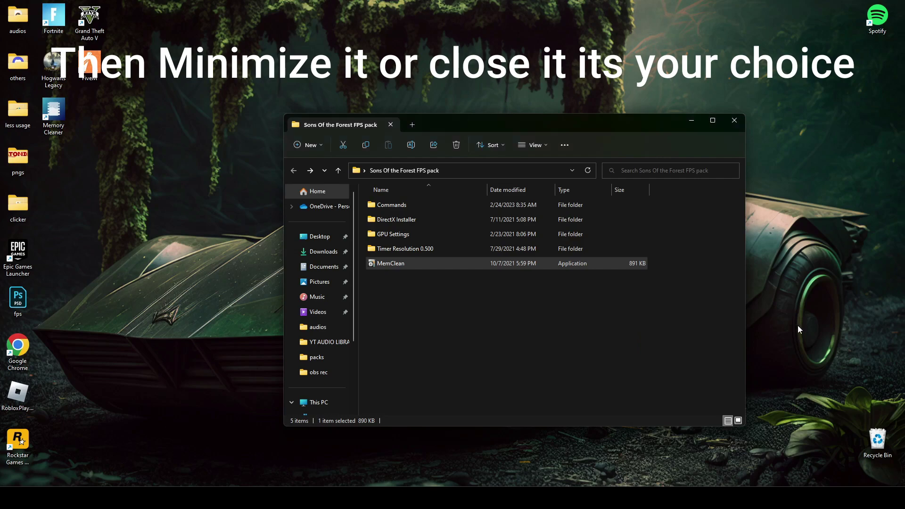
- Open the "cmd code for timer resolution" text file from the Timer Resolution 0.500 folder and launch Command Prompt as administrator
double_click(413, 249)
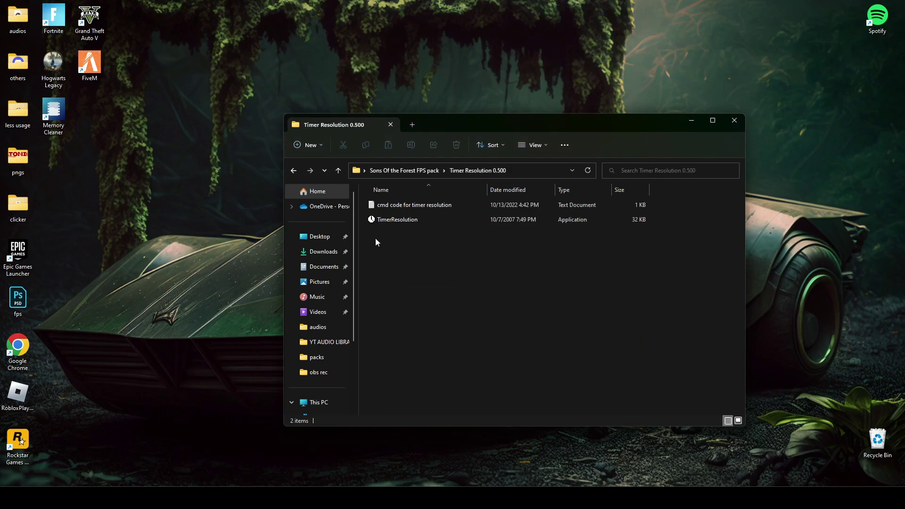
double_click(389, 205)
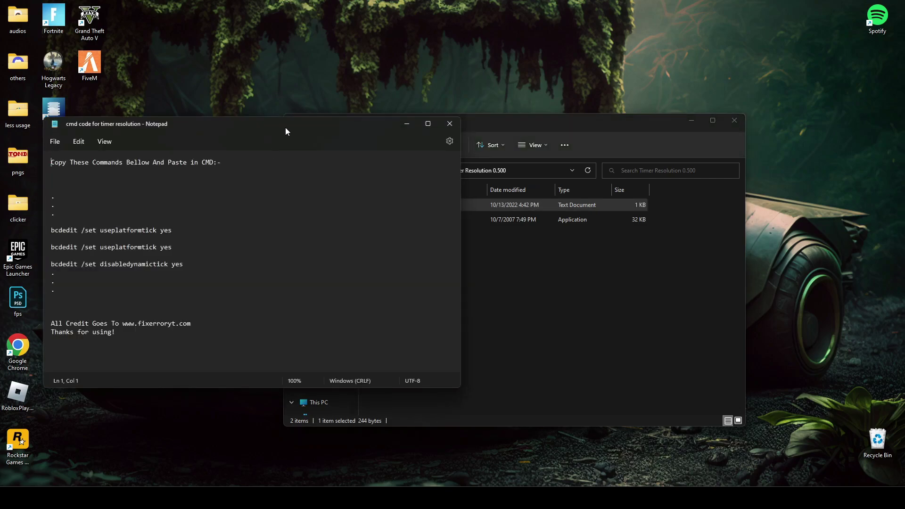
drag(286, 131, 237, 131)
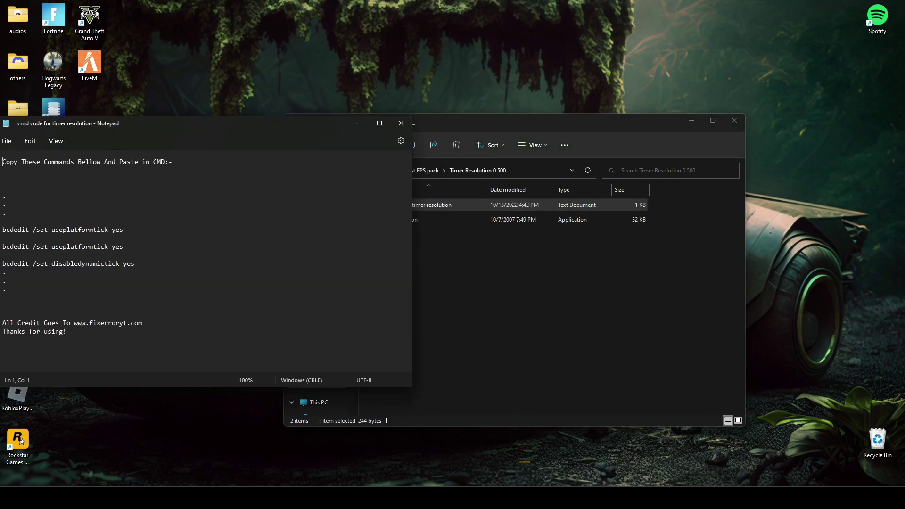
key(super+s)
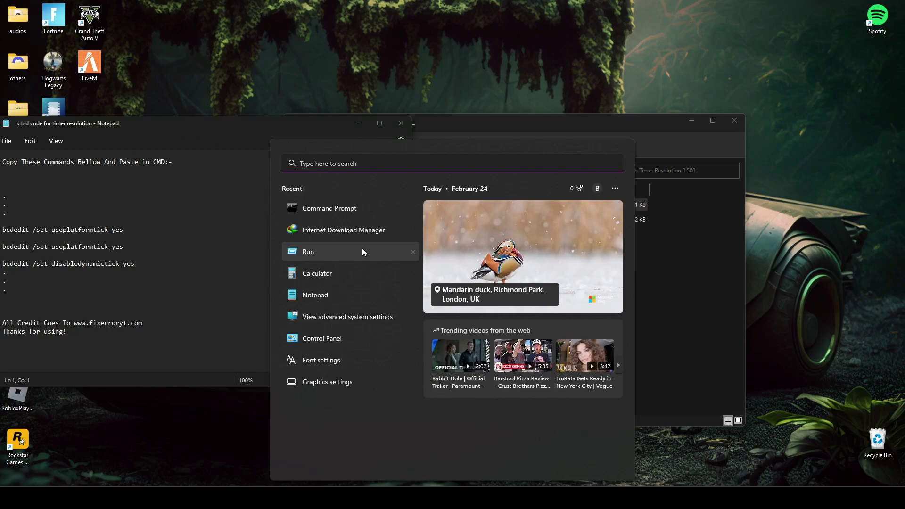
text(cmd)
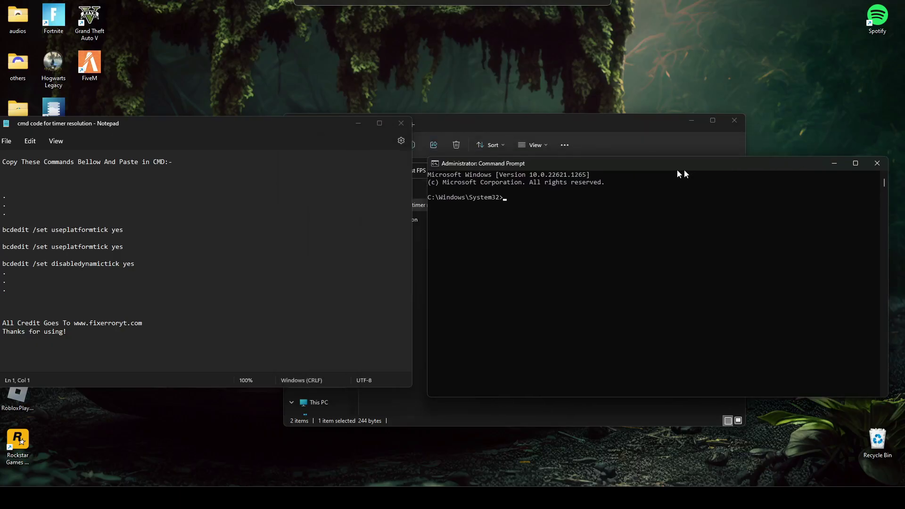
- Copy the text file's bcdedit useplatformtick and disabledynamictick commands, run them all in Command Prompt, and exit it
drag(254, 121, 281, 111)
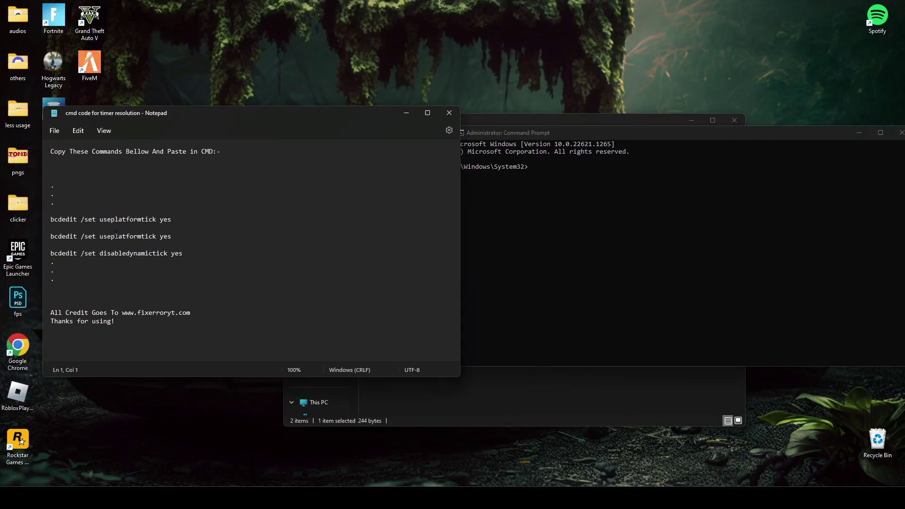
drag(181, 253, 114, 236)
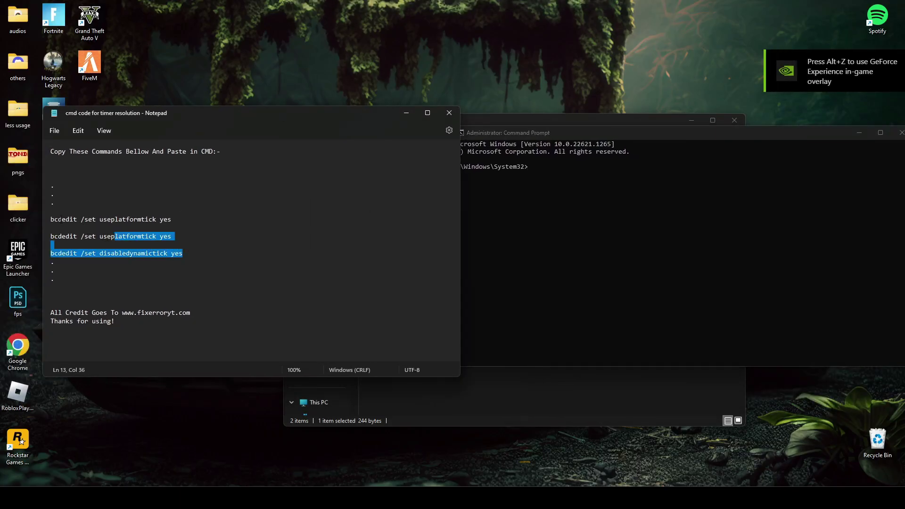
drag(207, 253, 53, 218)
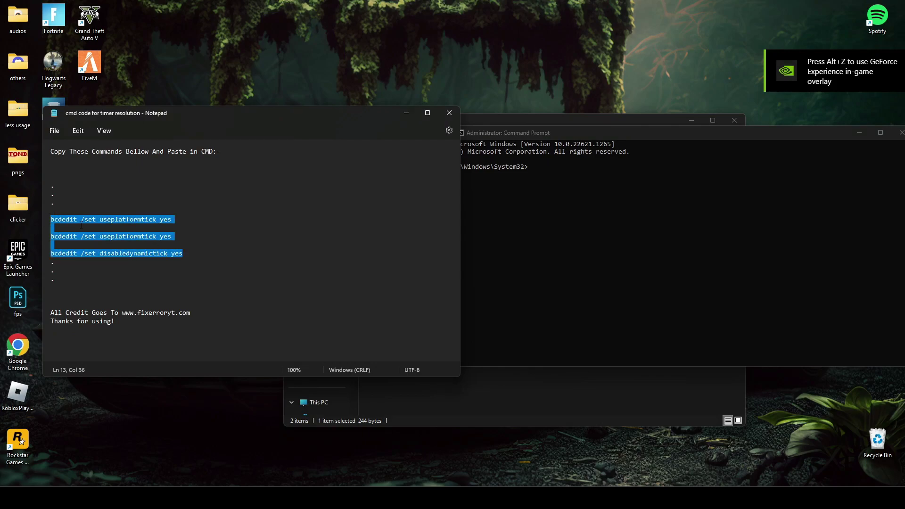
click(565, 187)
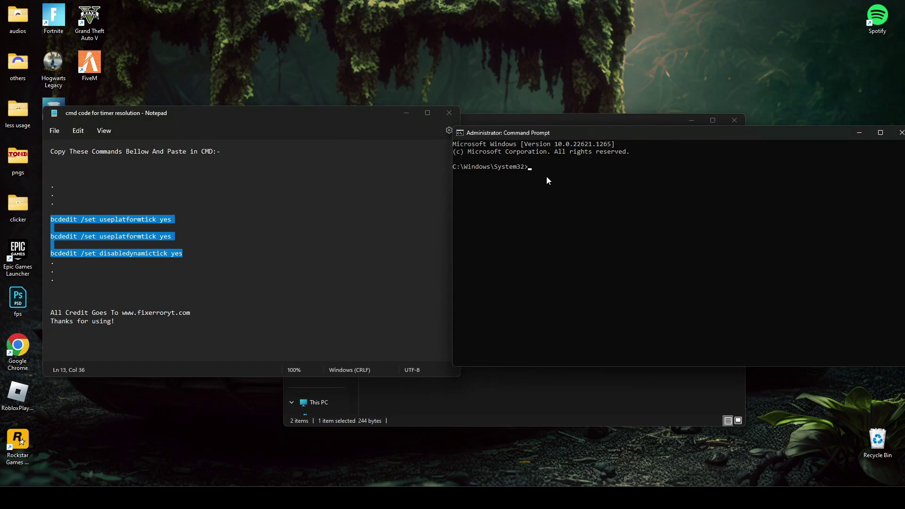
text(bcdedit /set useplatformtick yes   bcdedit /set useplatformtick yes   bcdedit /set disabledynamictick yes)
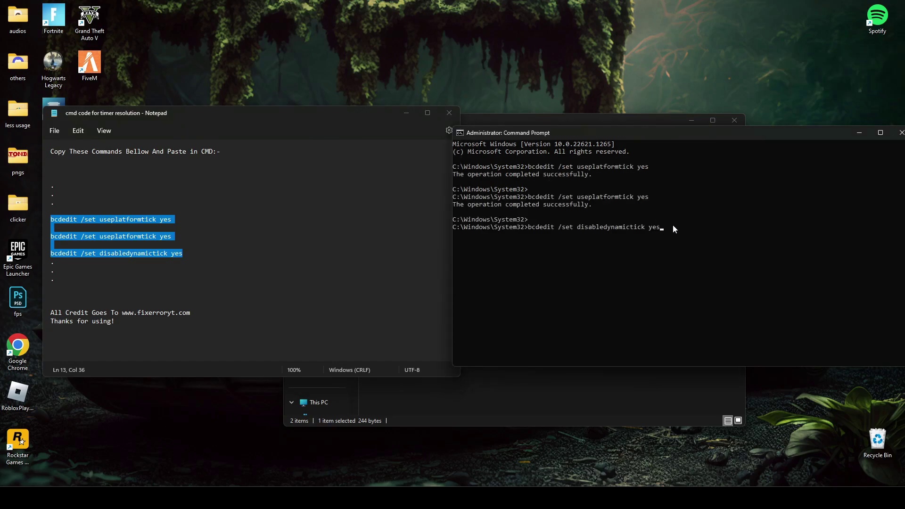
key(Return)
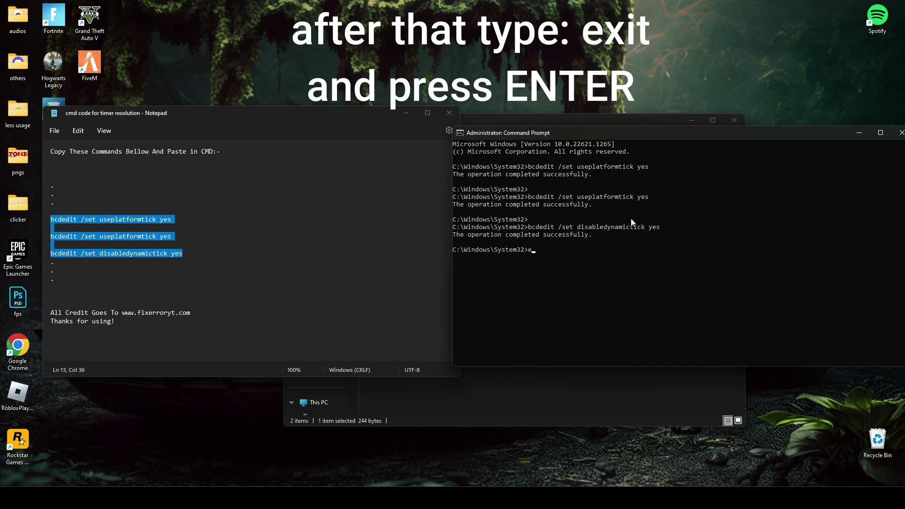
text(exit)
key(Return)
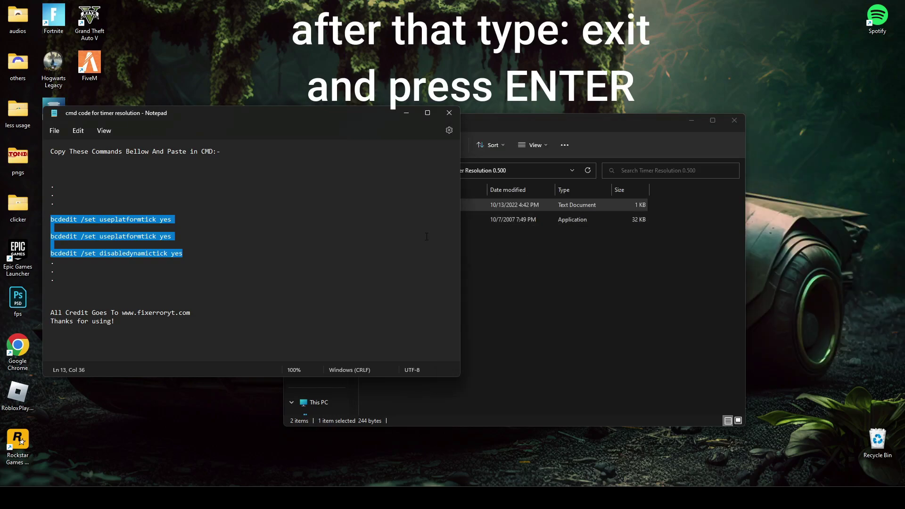
- Close the command notes, run the TimerResolution application, set the timer resolution to Maximum and minimize it
click(457, 117)
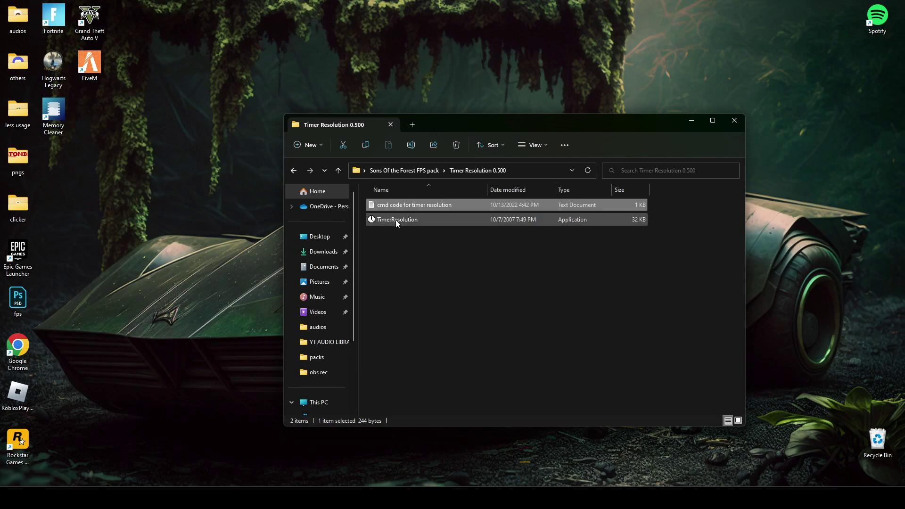
double_click(395, 219)
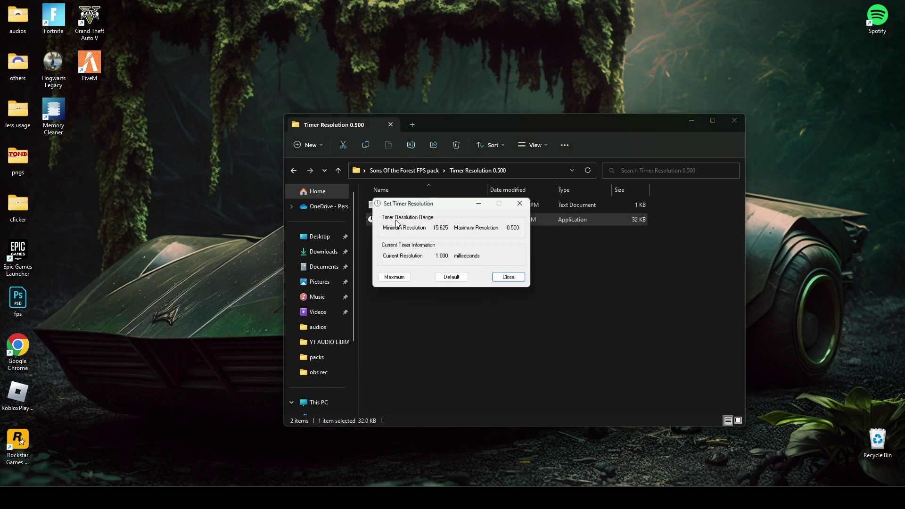
click(393, 279)
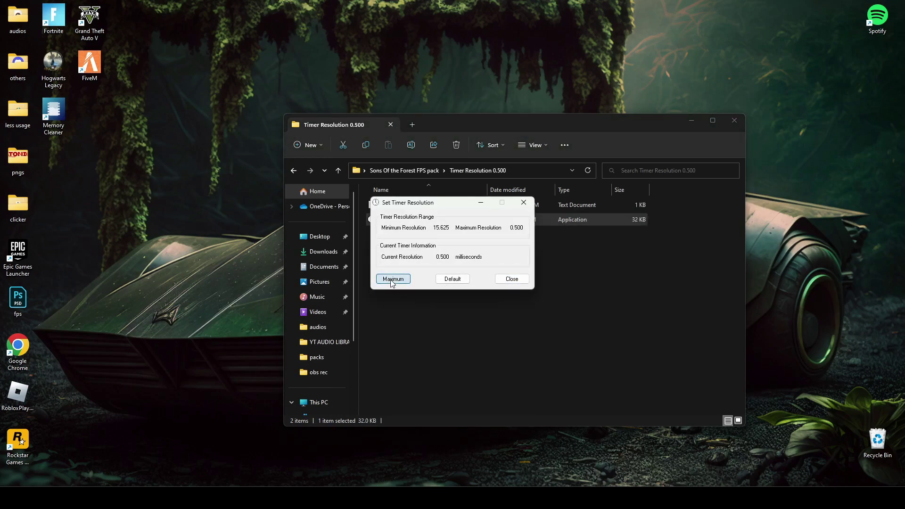
click(481, 202)
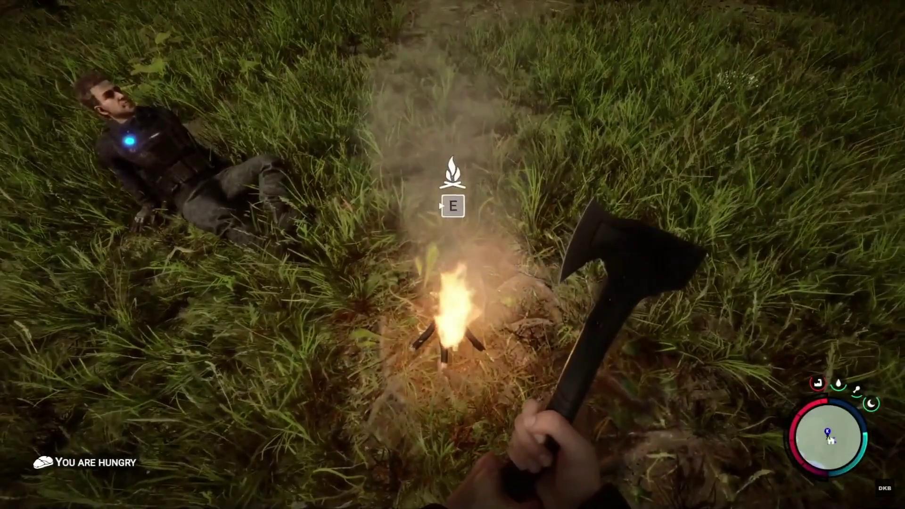
key(g)
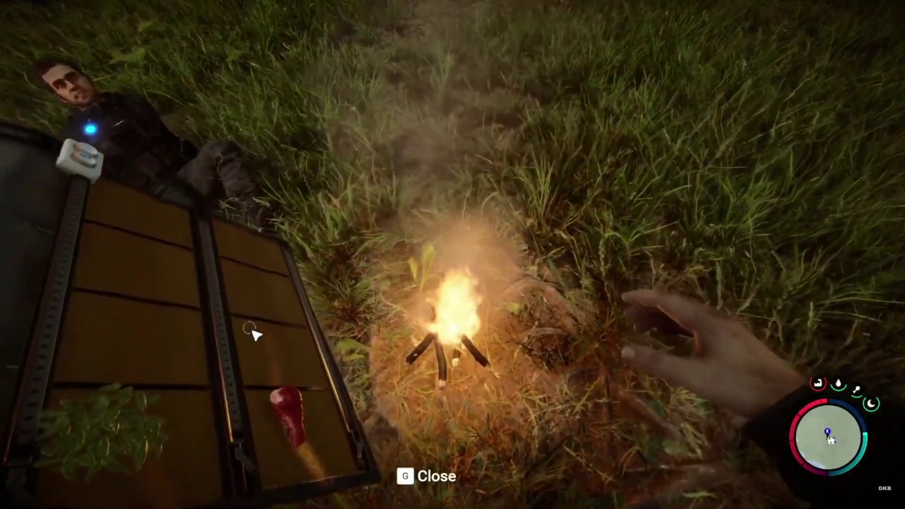
click(296, 442)
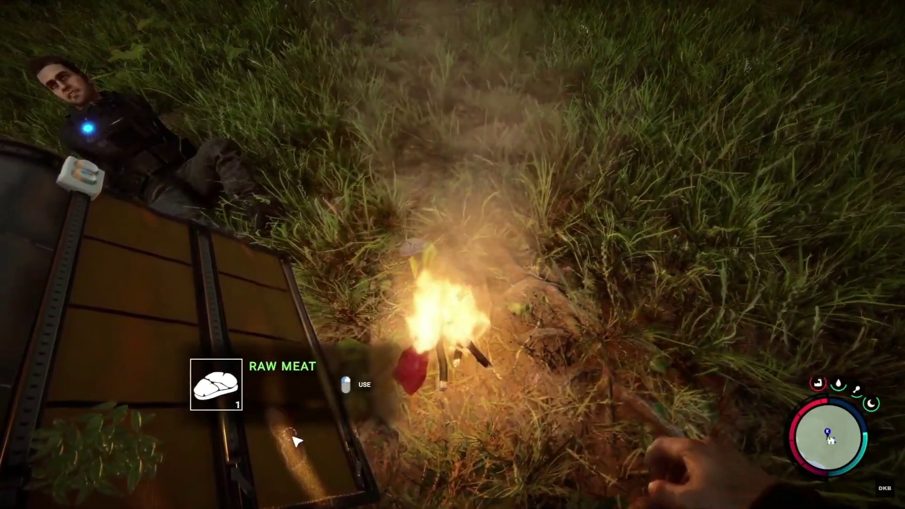
key(g)
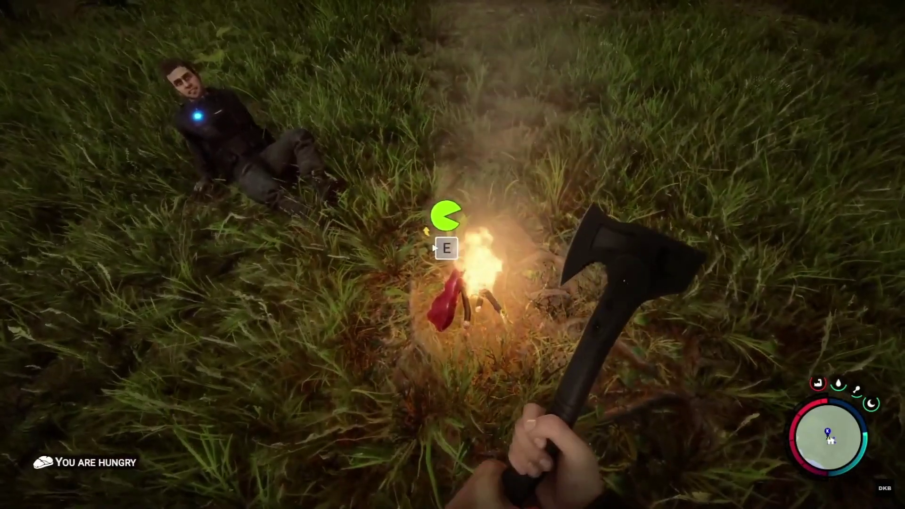